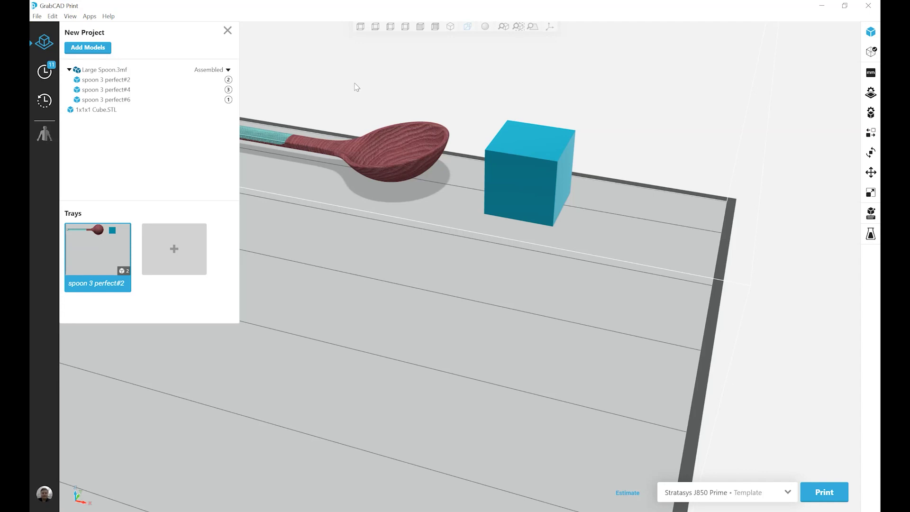
# - Select the cube and bring up its Model Settings
pyautogui.scroll(2, 357, 89)
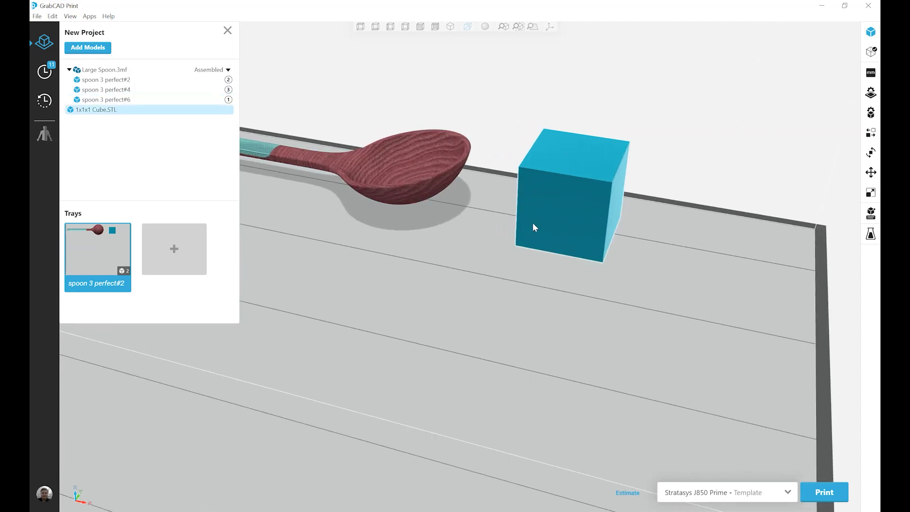
pyautogui.click(584, 160)
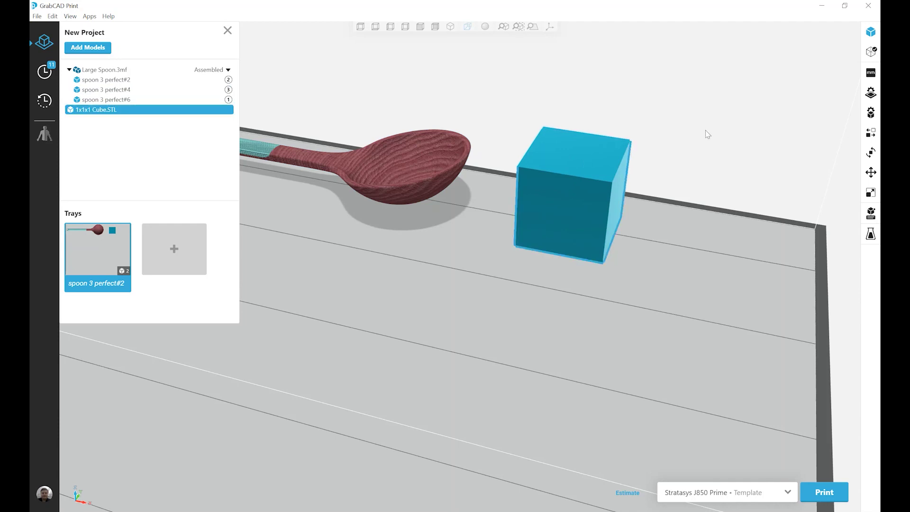
pyautogui.click(871, 116)
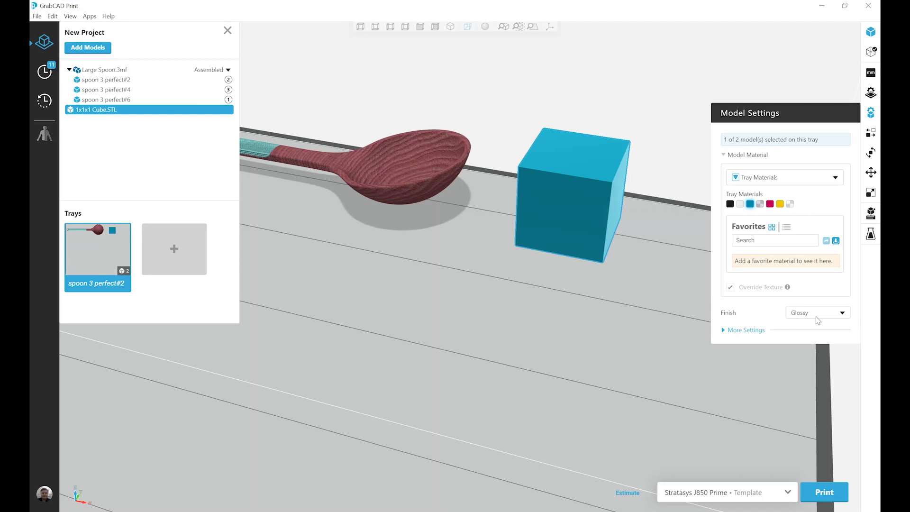
# - Switch the cube's finish to Matte, then set it back to Glossy
pyautogui.click(840, 317)
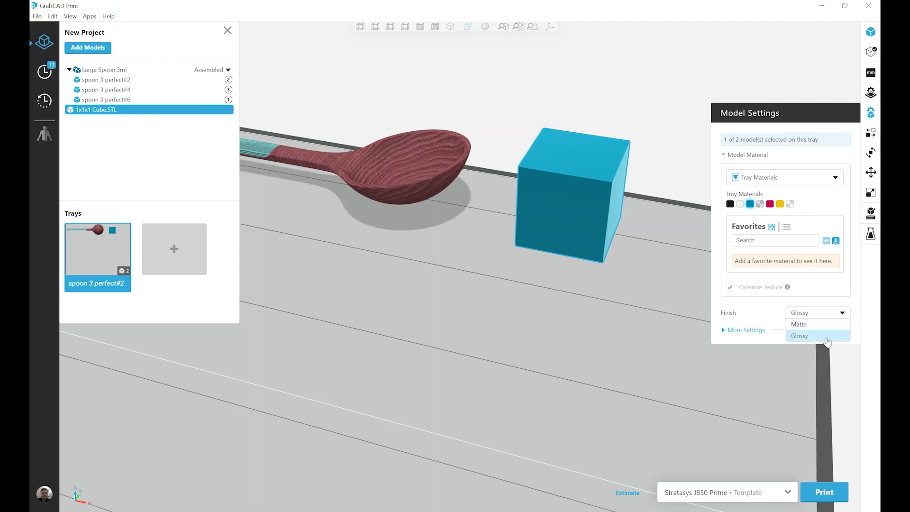
pyautogui.click(821, 324)
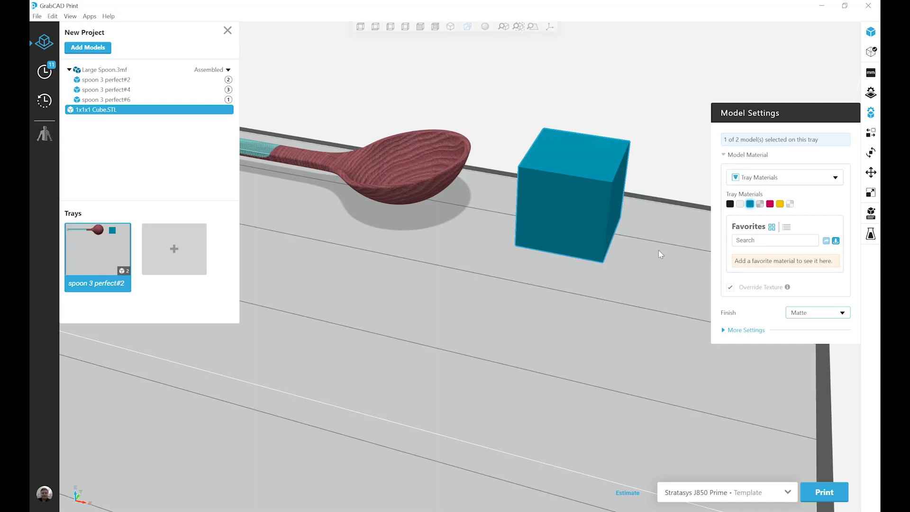
pyautogui.click(814, 313)
pyautogui.click(805, 336)
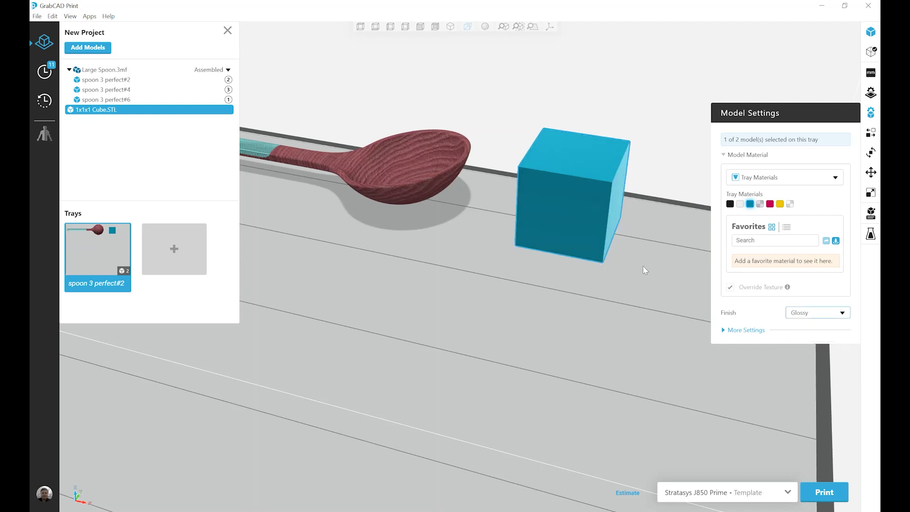
# - Turn on Preview Supported Surfaces and inspect the spoon's underside, handle and bowl
pyautogui.click(485, 27)
pyautogui.scroll(5, 414, 215)
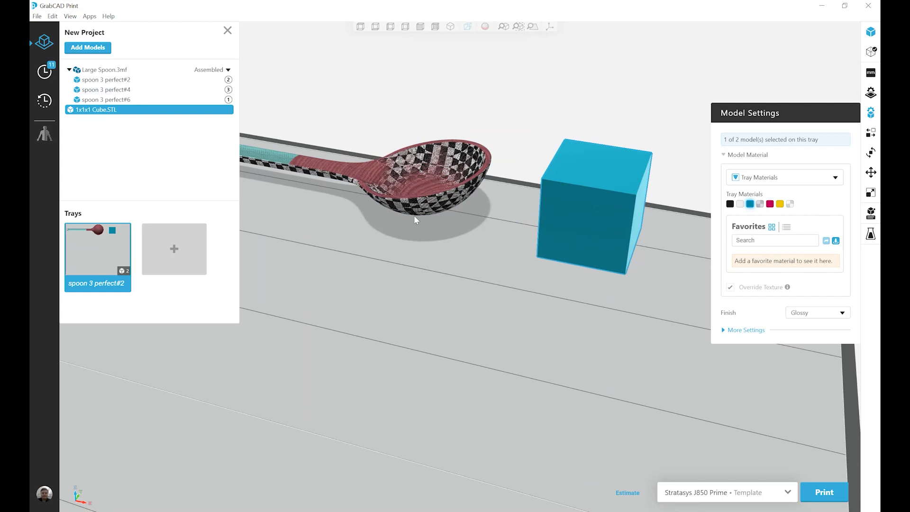
pyautogui.scroll(3, 468, 261)
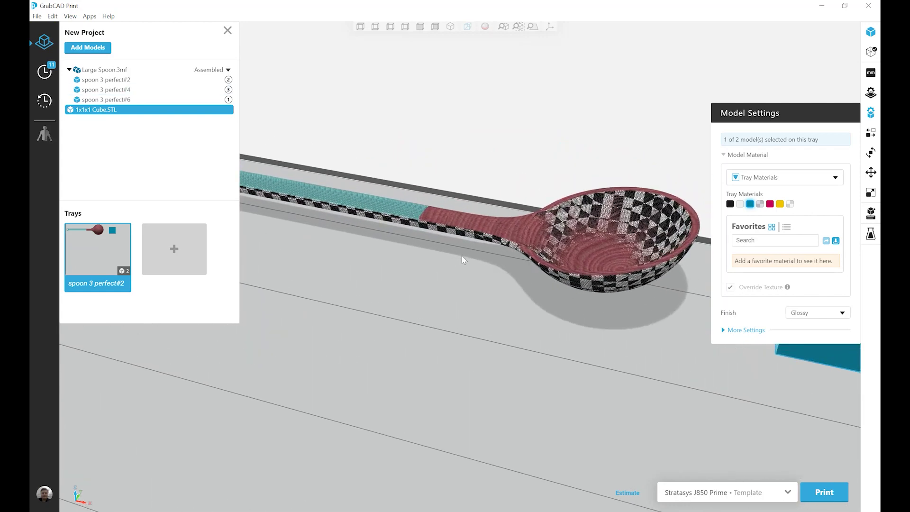
pyautogui.moveTo(463, 259); pyautogui.dragTo(514, 146, button='right')
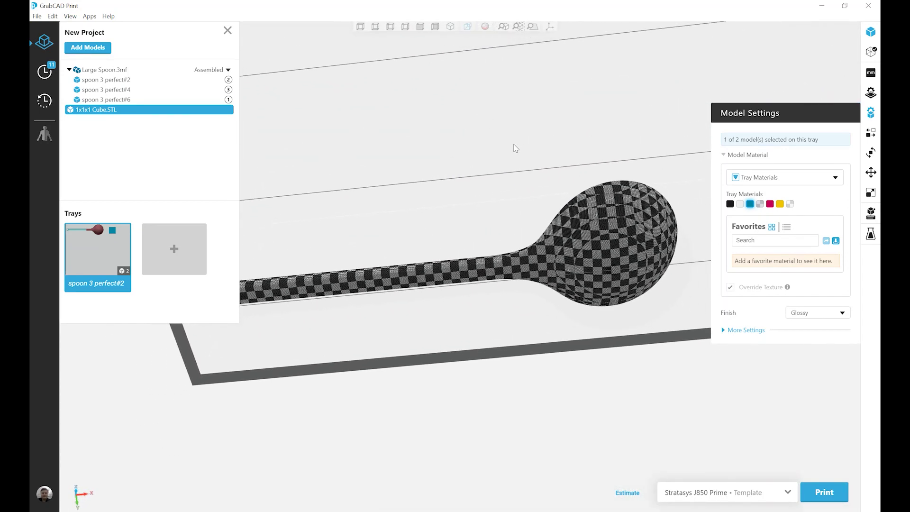
pyautogui.moveTo(479, 229); pyautogui.dragTo(596, 272, button='middle')
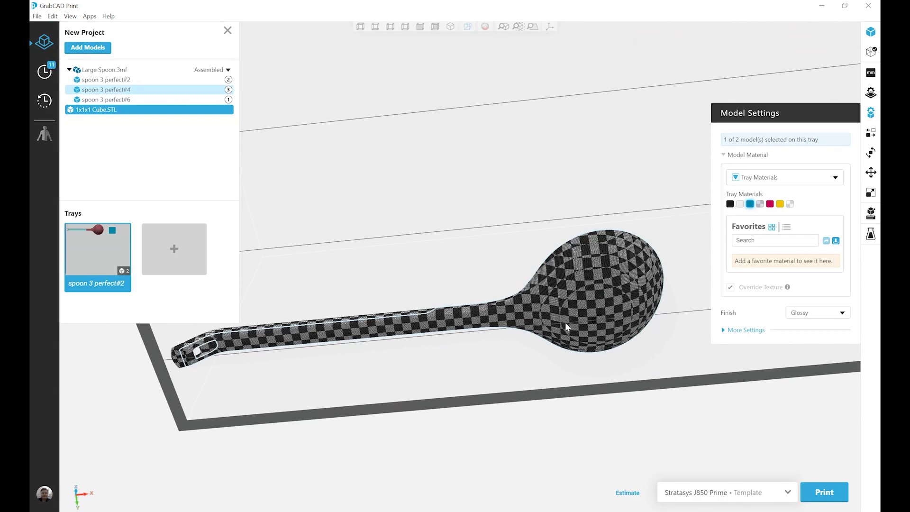
pyautogui.moveTo(510, 198); pyautogui.dragTo(568, 238, button='right')
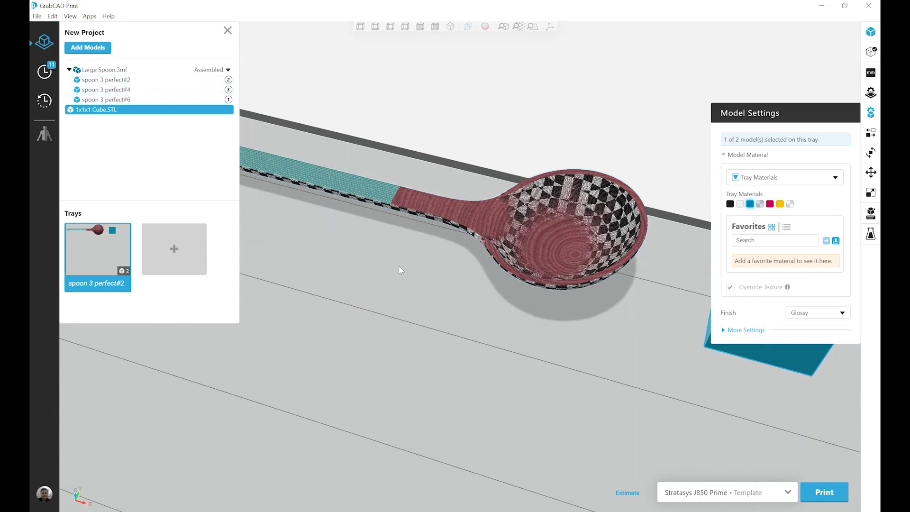
pyautogui.moveTo(633, 319); pyautogui.dragTo(493, 311, button='middle')
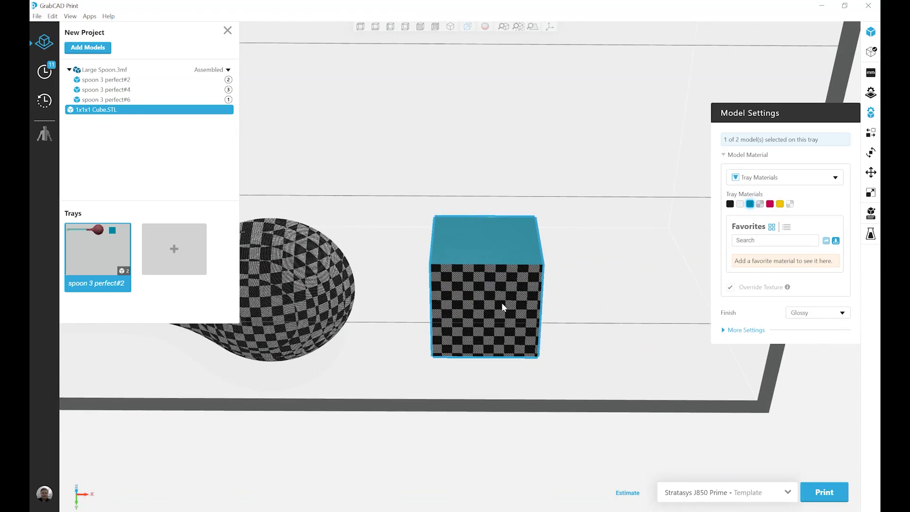
pyautogui.moveTo(593, 154); pyautogui.dragTo(546, 307, button='middle')
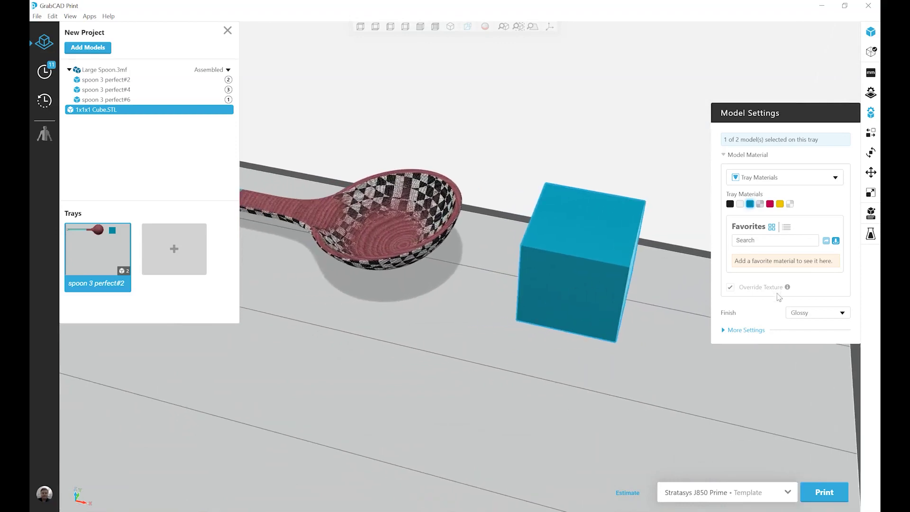
# - Expand More Settings for the cube and view the support Strength choices
pyautogui.click(726, 331)
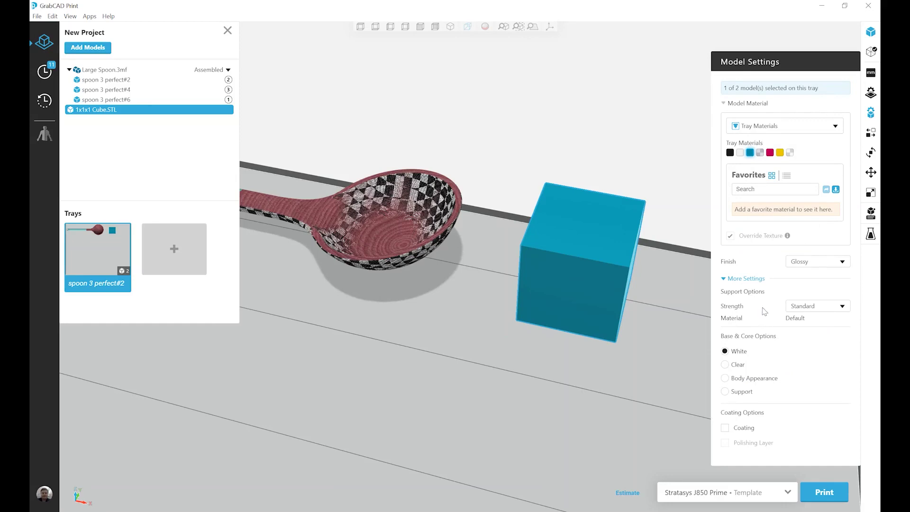
pyautogui.click(843, 306)
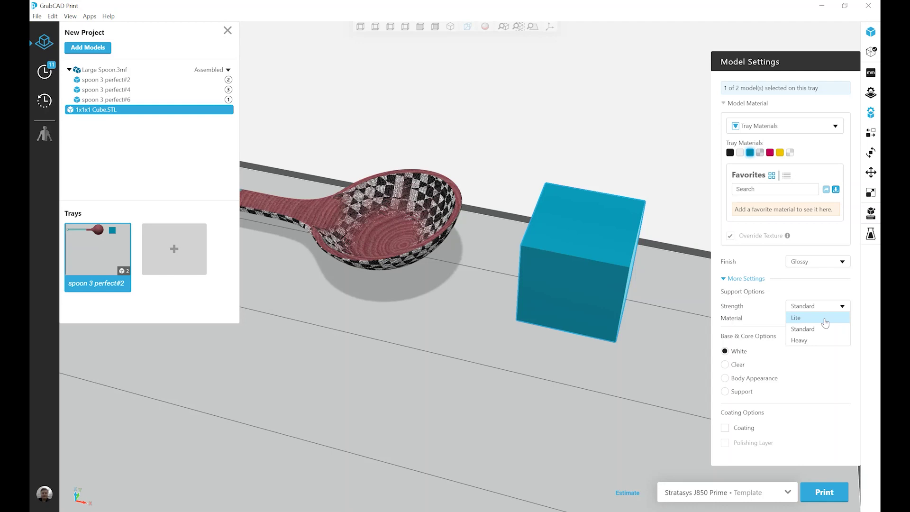
# - Keep support strength at Standard and give the cube a Clear base and core
pyautogui.click(825, 309)
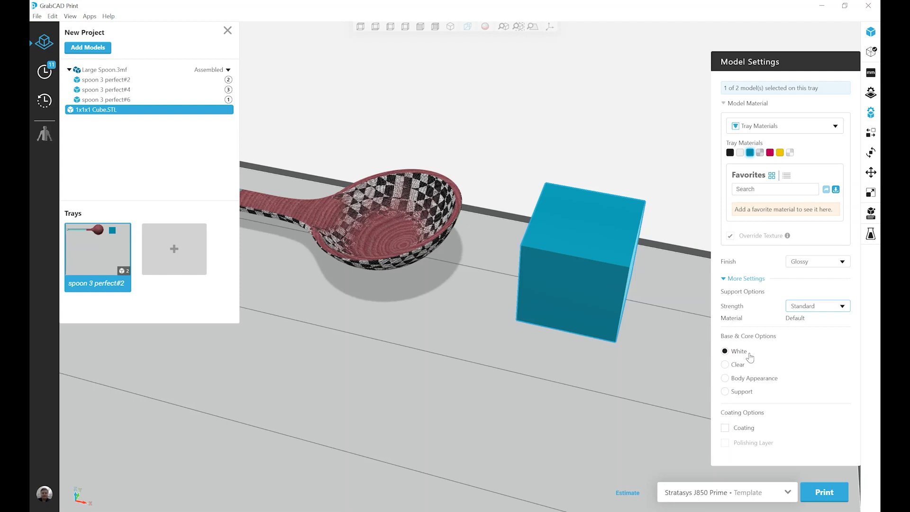
pyautogui.moveTo(749, 370)
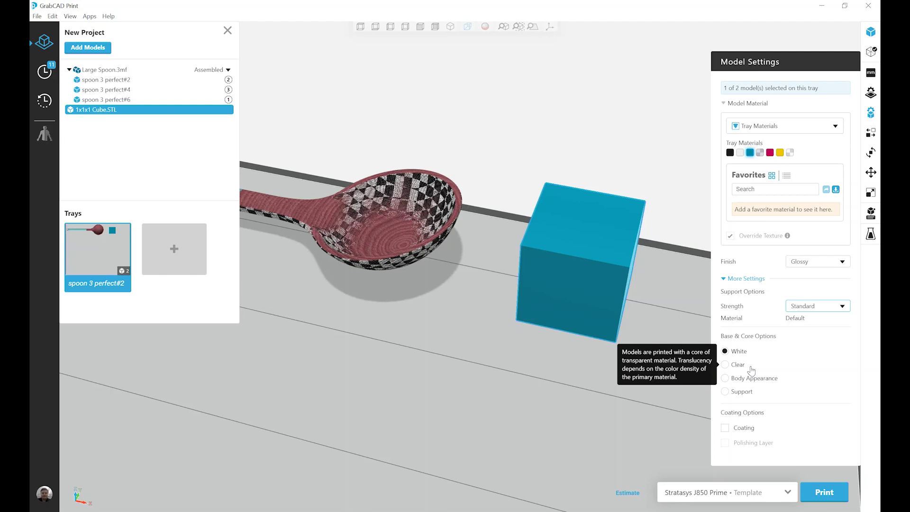
pyautogui.click(726, 364)
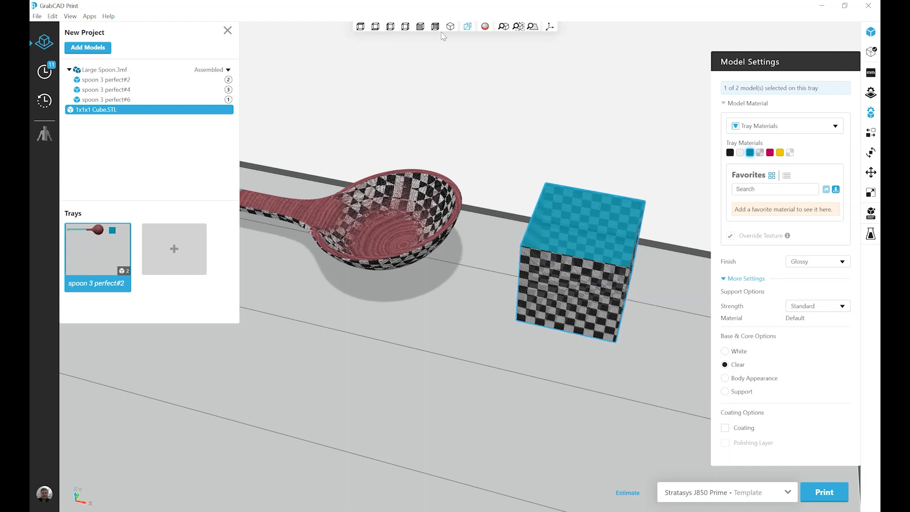
# - Hide model textures, zoom in on the cube, then try White and return to Clear core
pyautogui.click(485, 27)
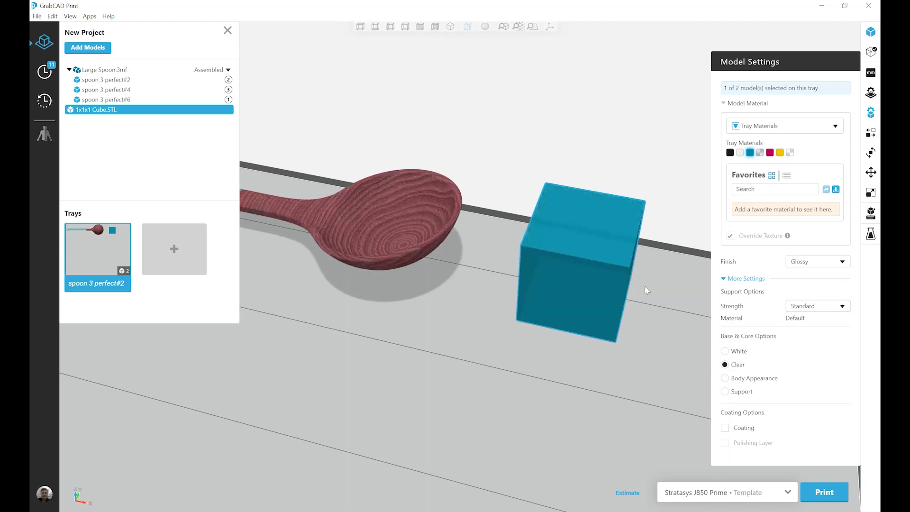
pyautogui.moveTo(645, 286); pyautogui.dragTo(637, 239, button='right')
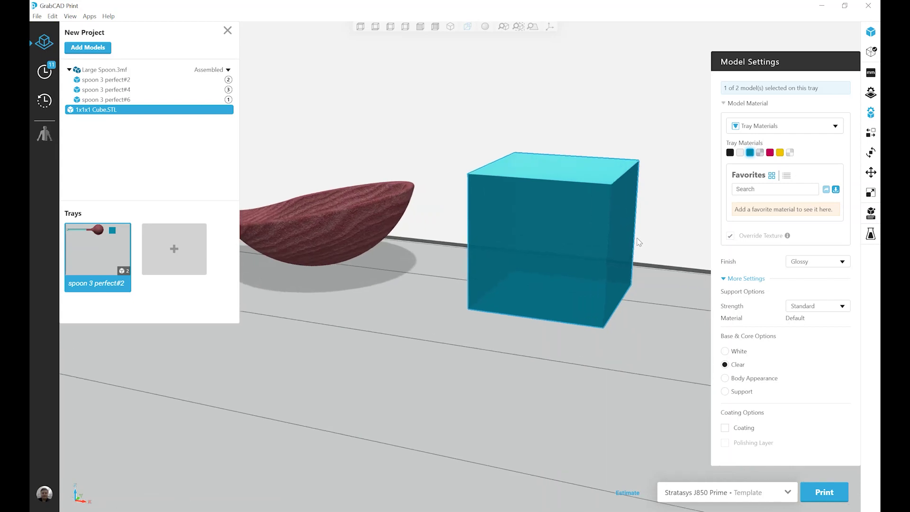
pyautogui.click(731, 351)
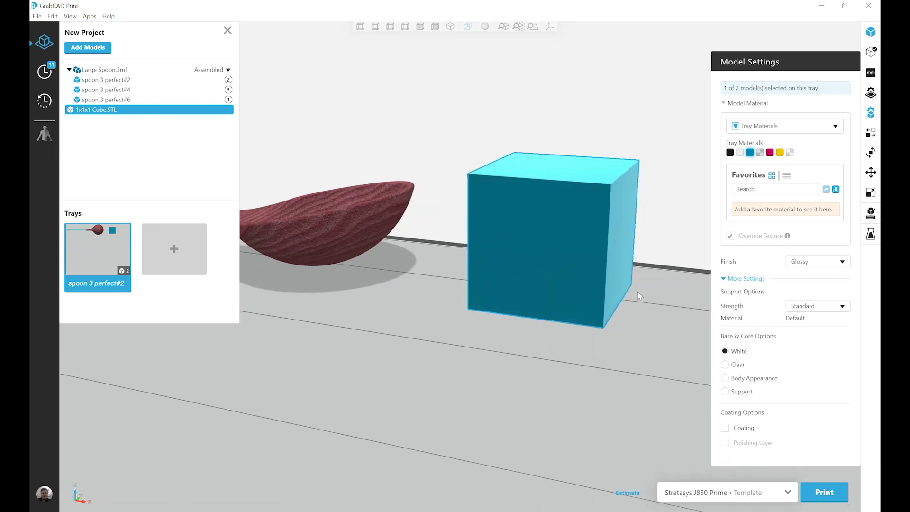
pyautogui.click(726, 368)
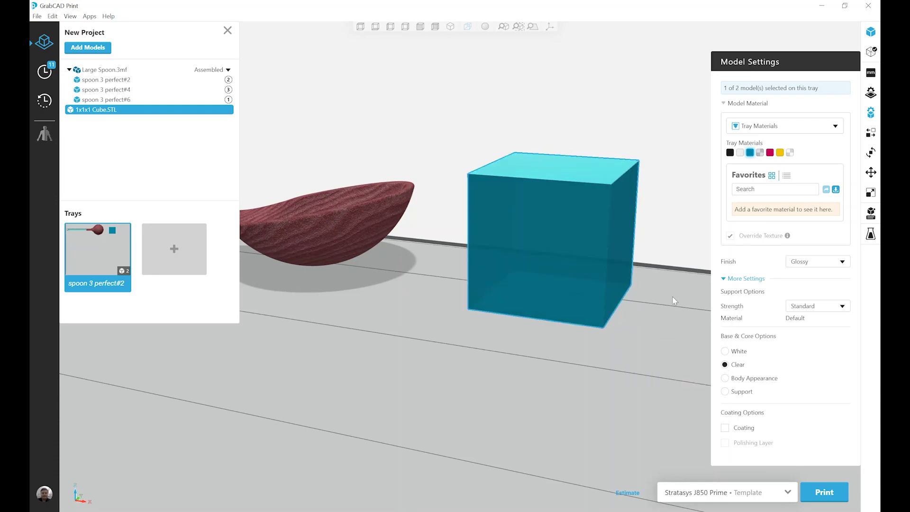
pyautogui.moveTo(812, 367)
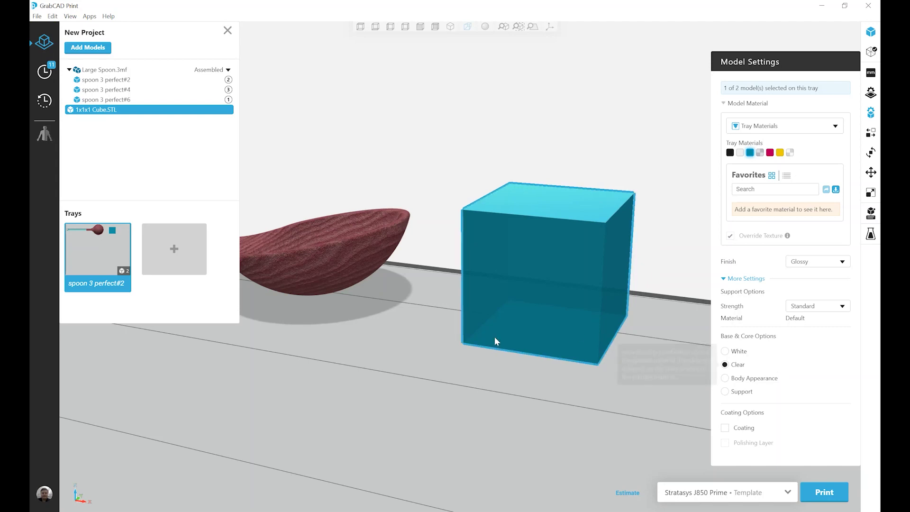
pyautogui.moveTo(402, 312); pyautogui.dragTo(533, 360, button='middle')
pyautogui.moveTo(533, 359); pyautogui.dragTo(411, 356, button='right')
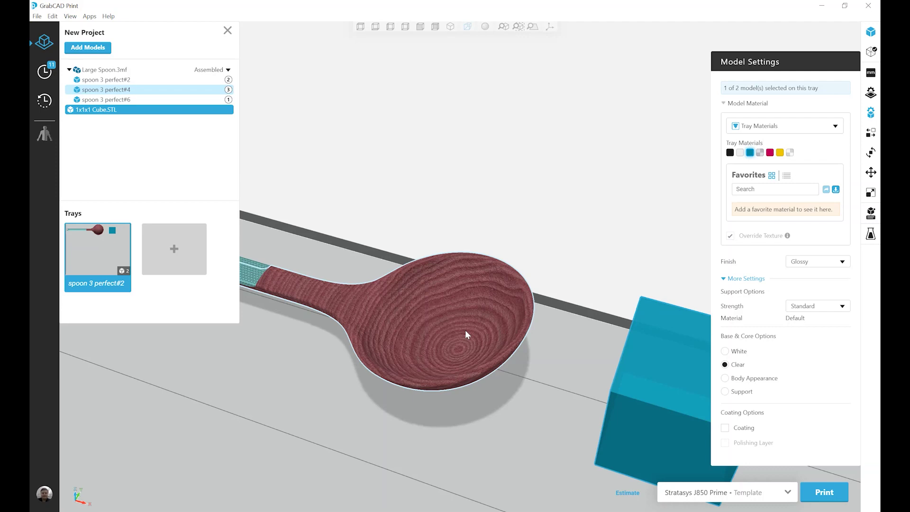
pyautogui.moveTo(557, 368); pyautogui.dragTo(419, 323, button='middle')
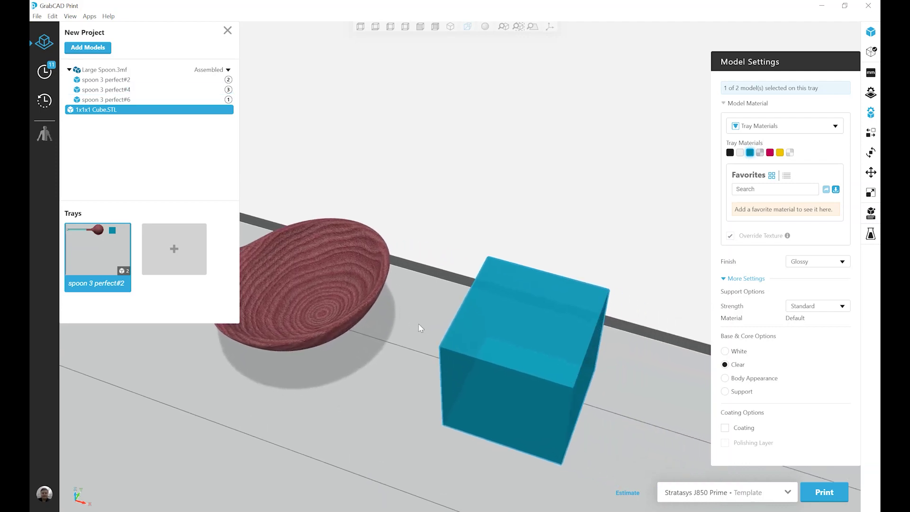
pyautogui.moveTo(419, 325); pyautogui.dragTo(623, 416, button='right')
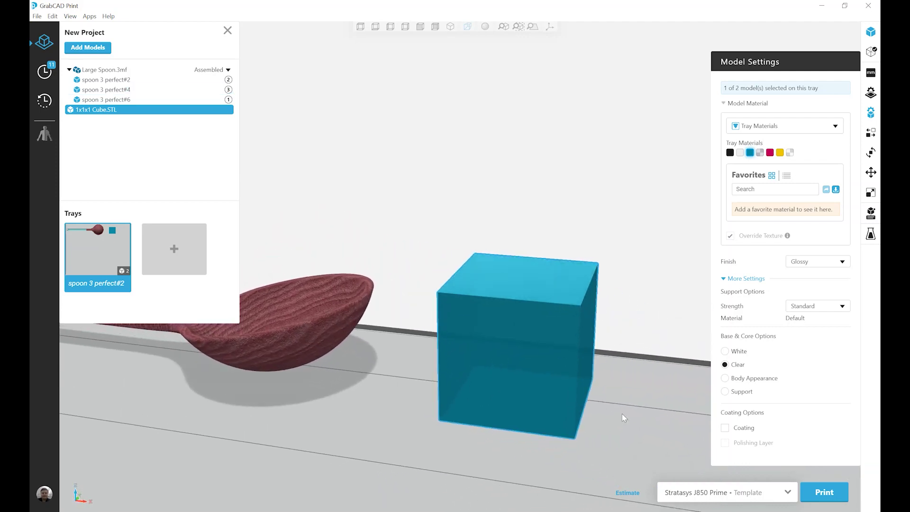
pyautogui.moveTo(622, 414); pyautogui.dragTo(606, 388, button='middle')
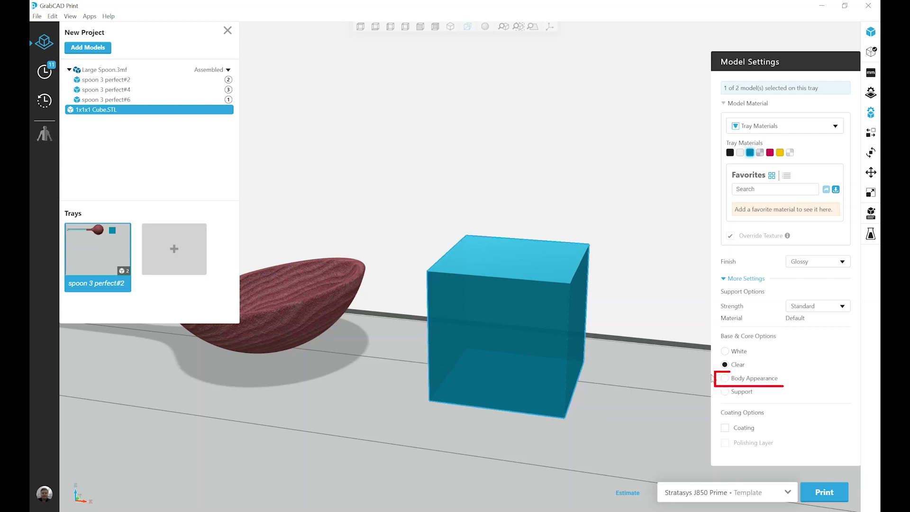
# - Choose Body Appearance under the cube's Base & Core Options
pyautogui.click(750, 382)
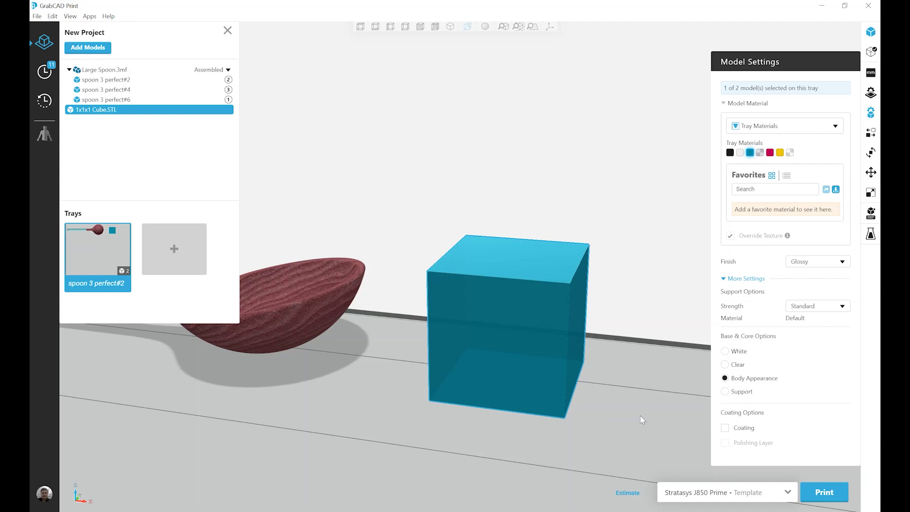
# - Choose Support under Base & Core Options, keeping the 1mm core start depth
pyautogui.click(726, 393)
# - Set the cube to Matte finish with a White core and a 1mm Coating
pyautogui.click(814, 267)
pyautogui.click(801, 274)
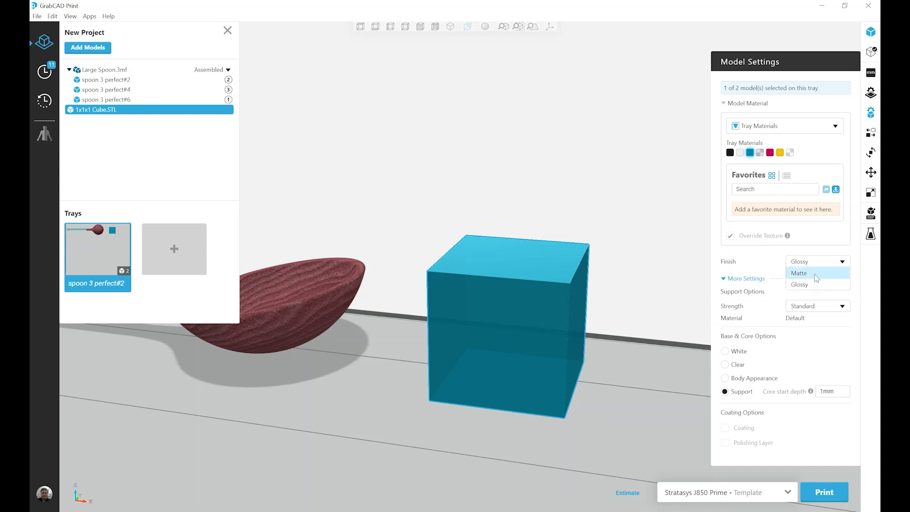
pyautogui.click(726, 353)
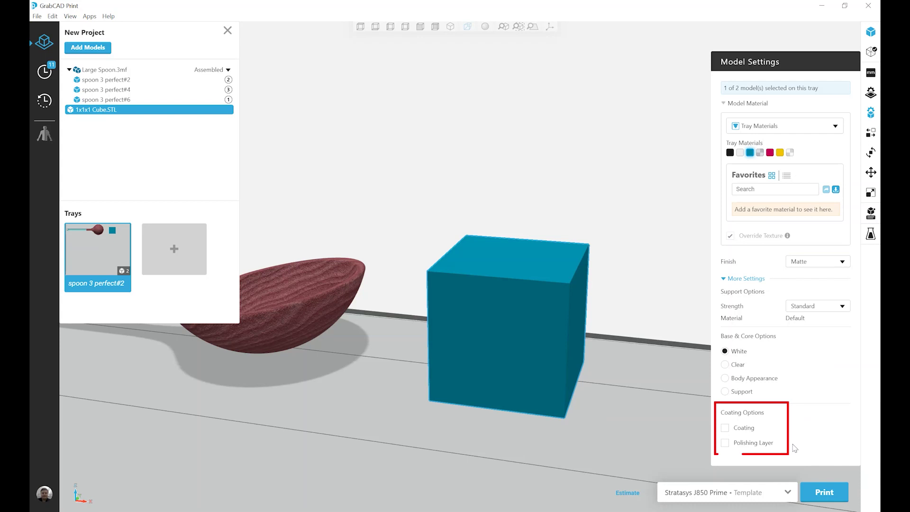
pyautogui.click(726, 429)
pyautogui.scroll(-1, 717, 370)
pyautogui.scroll(-1, 717, 370)
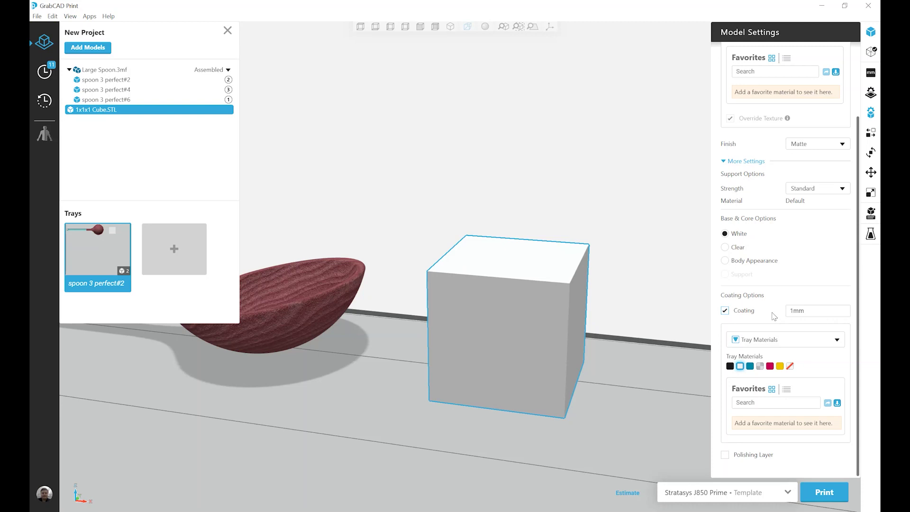
# - Uncheck Coating and check Polishing Layer at its 0.5mm thickness
pyautogui.click(725, 311)
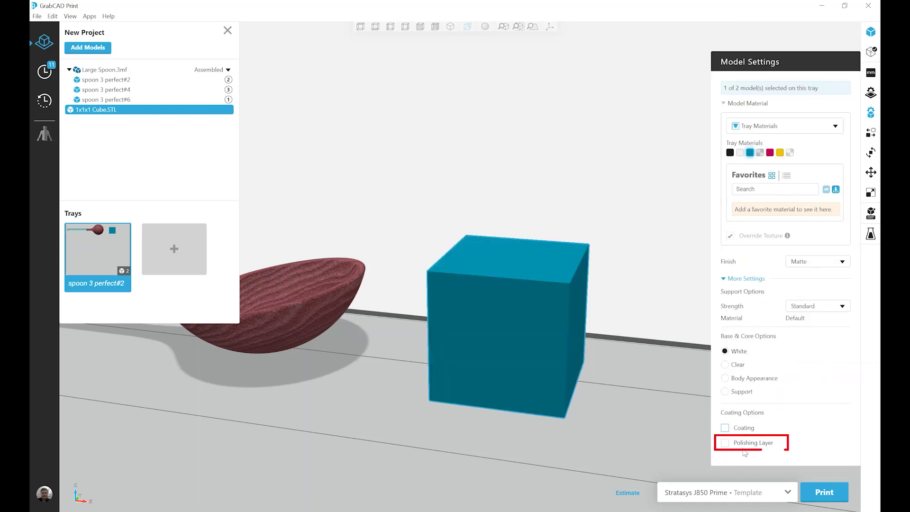
pyautogui.click(724, 444)
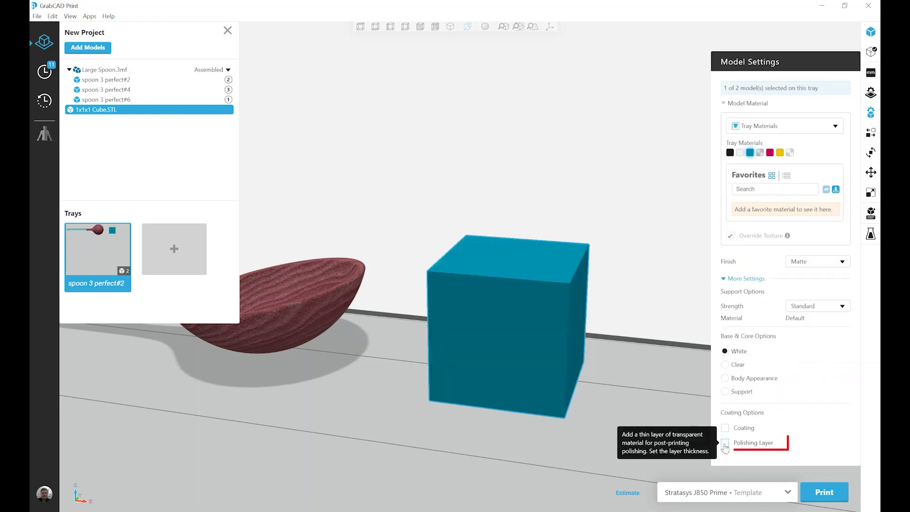